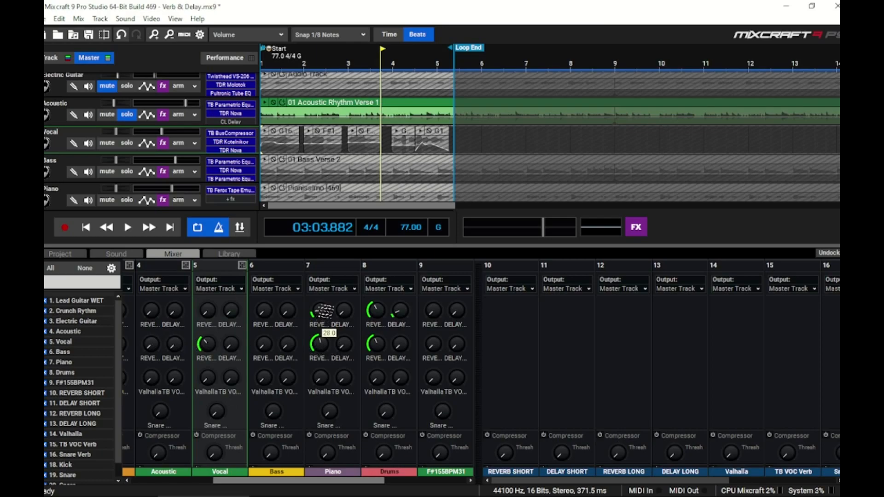
Step: Switch the REVERB SHORT reverb plugin's preset to Bathroom
mouse_move(328, 312)
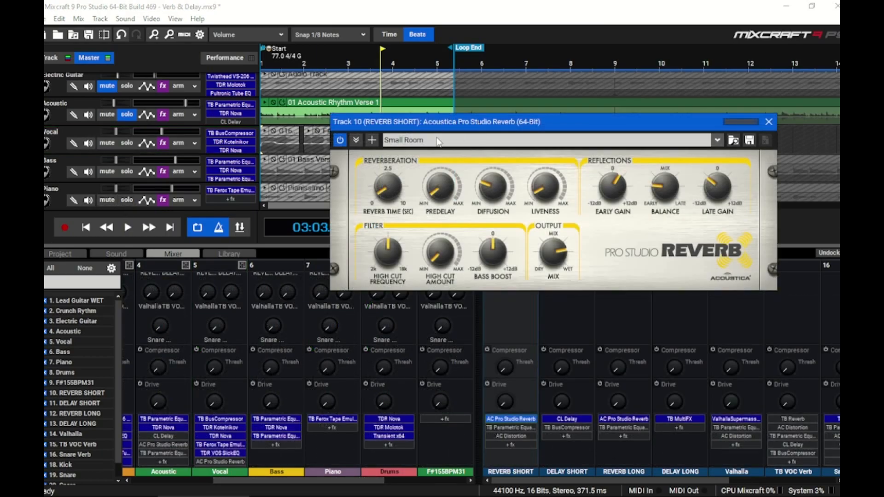
click(718, 141)
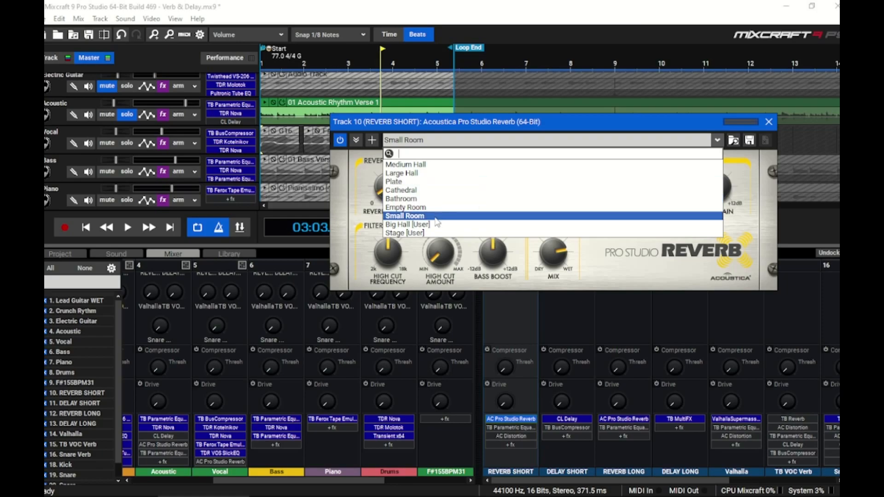
click(401, 198)
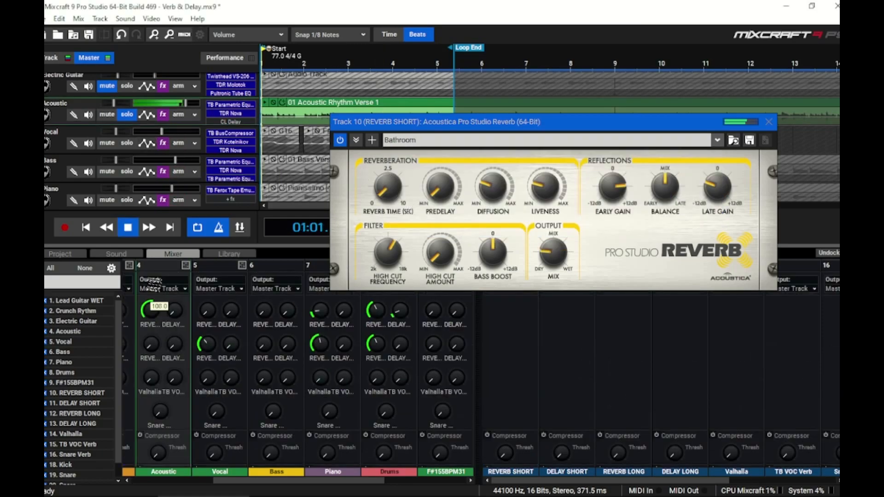
Step: Raise the Acoustic channel's reverb send and adjust the reverb's Mix knob
drag(157, 285, 156, 270)
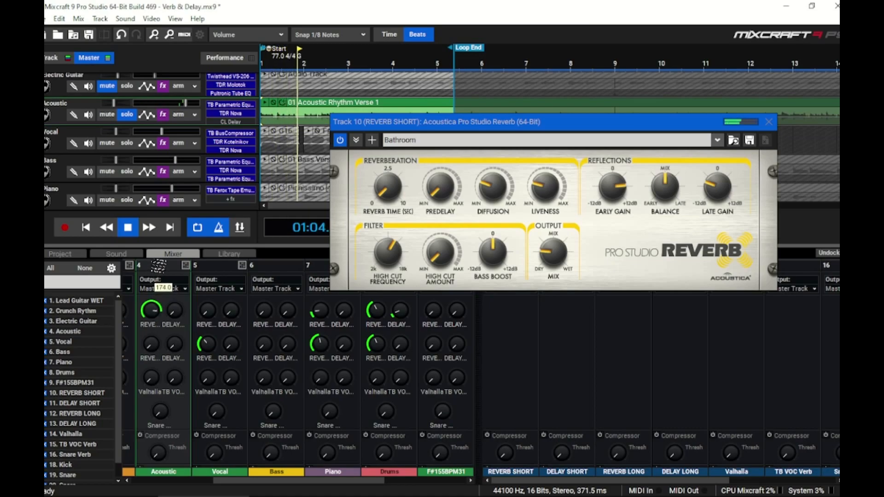
drag(553, 252, 556, 193)
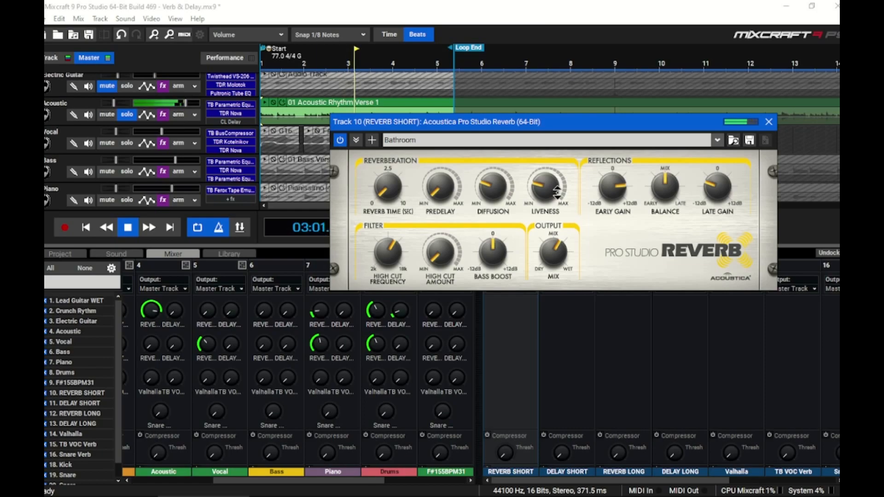
Step: Switch the reverb preset back to Small Room
mouse_move(156, 315)
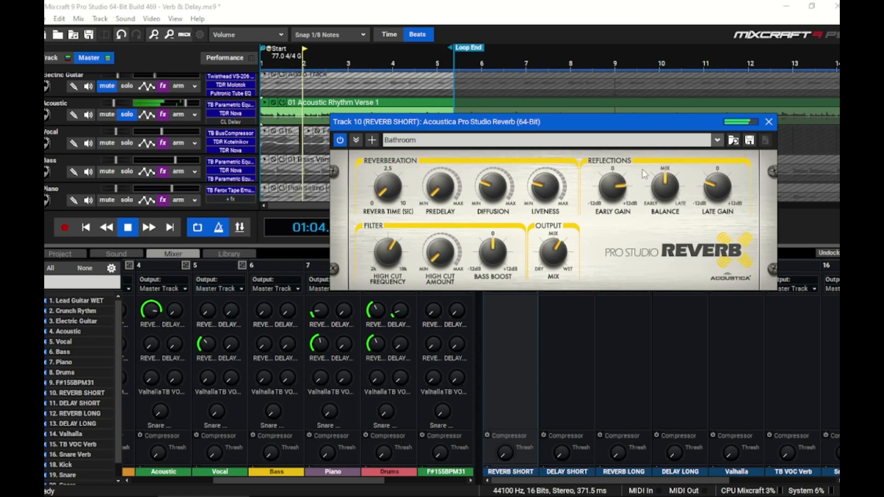
click(718, 141)
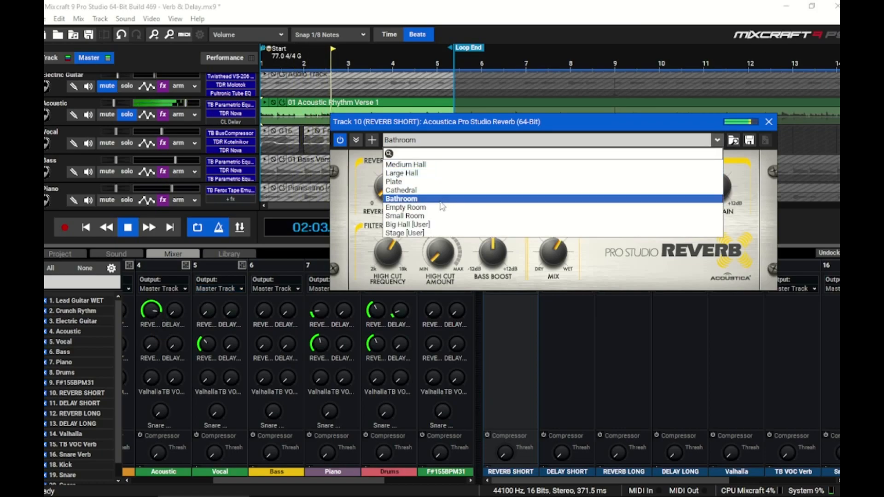
click(430, 217)
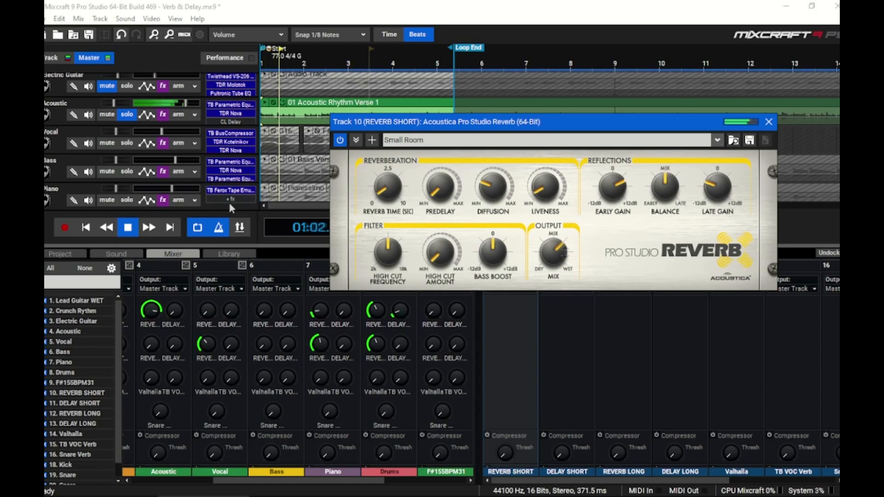
Step: Adjust the Acoustic channel's reverb send and close the reverb plugin window
click(152, 313)
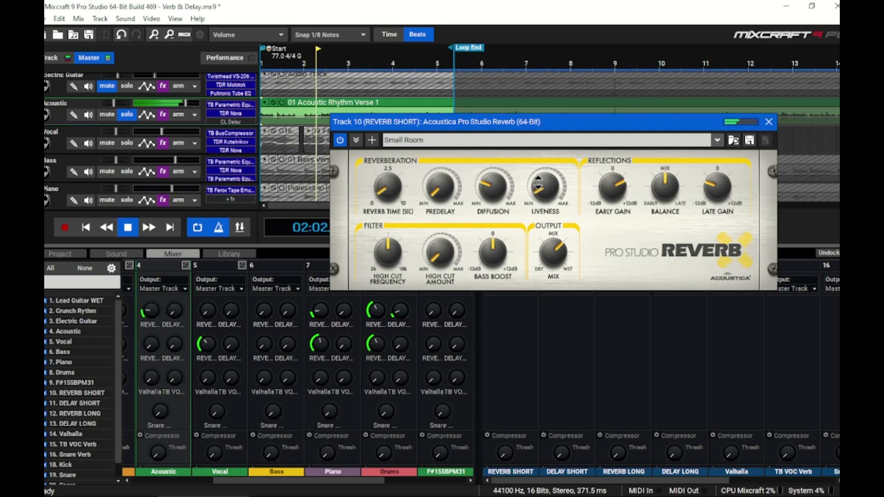
click(769, 122)
drag(156, 307, 155, 308)
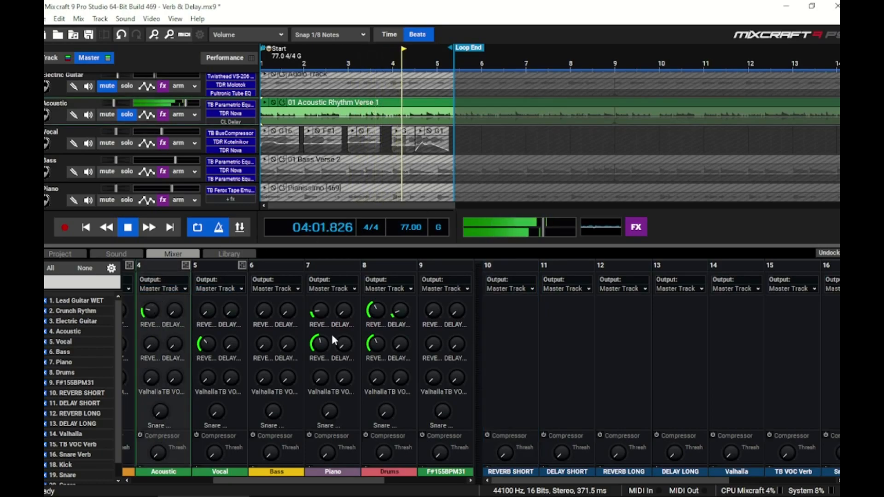
Step: Mute and unmute the REVERB SHORT channel to compare the sound with and without reverb
scroll(502, 341, down, 3)
scroll(504, 344, down, 6)
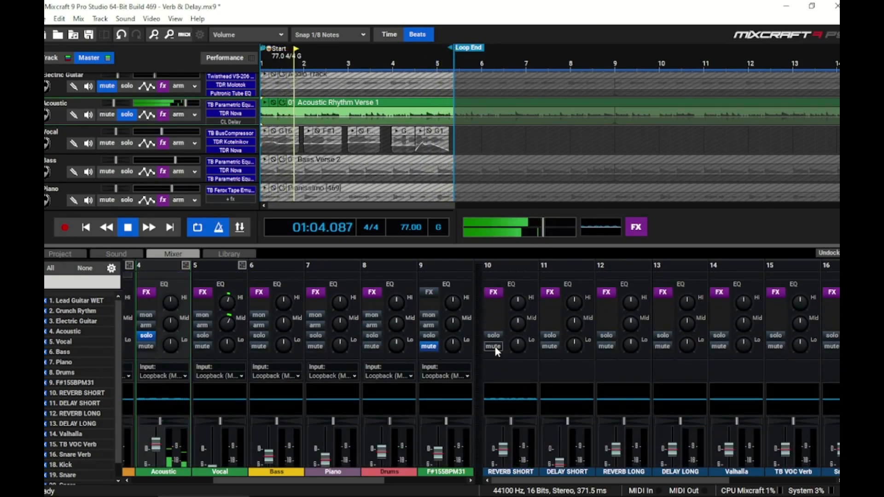
click(495, 348)
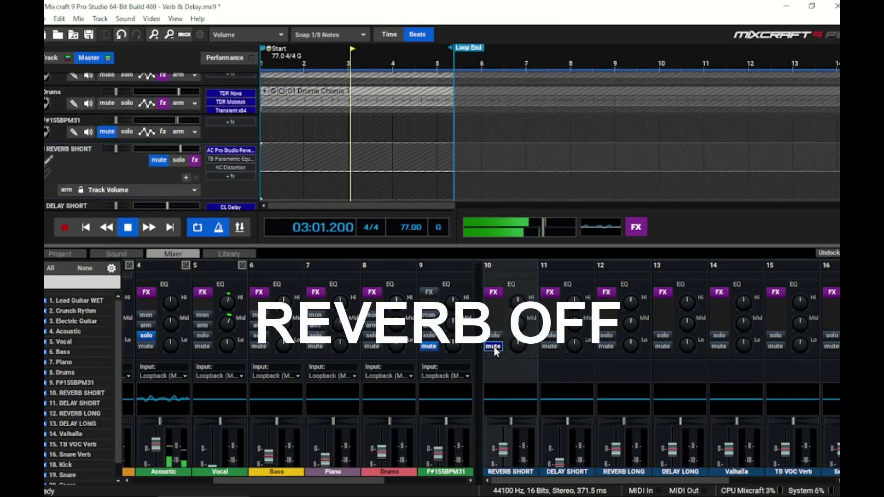
click(493, 347)
Step: Stop playback
scroll(179, 380, up, 5)
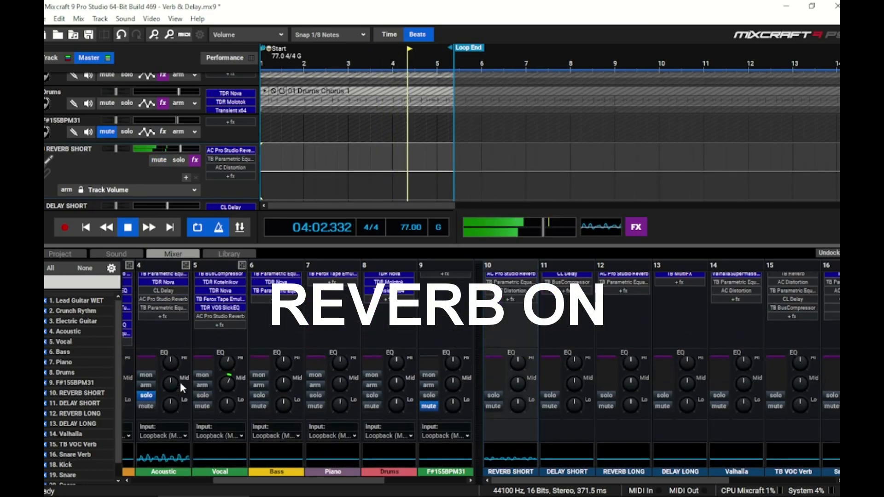
scroll(174, 362, up, 2)
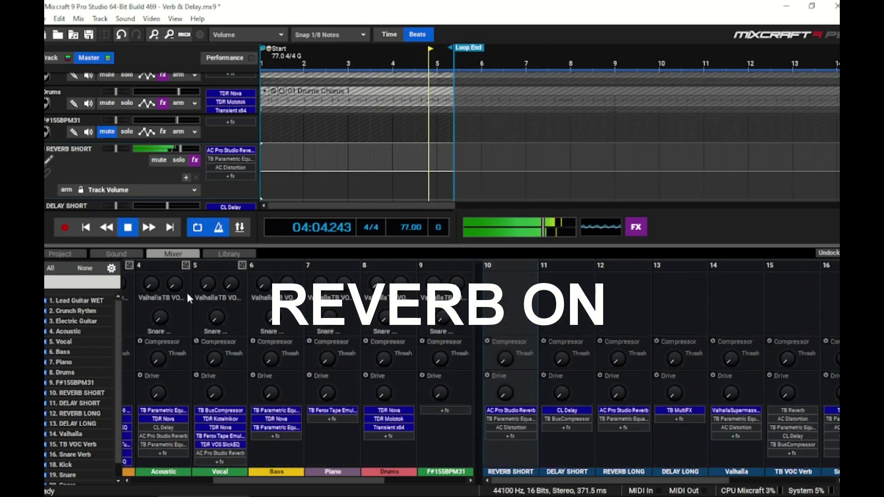
click(127, 227)
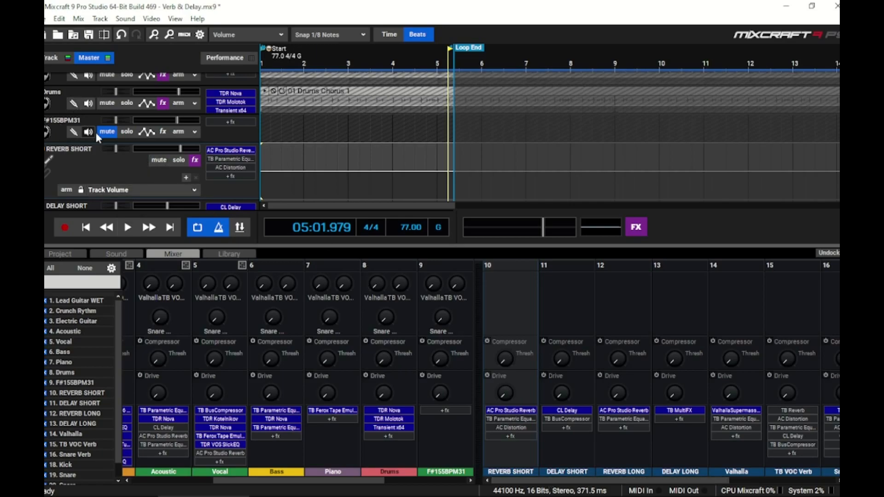
Step: Start playback and raise the Acoustic channel's delay send
scroll(99, 137, up, 3)
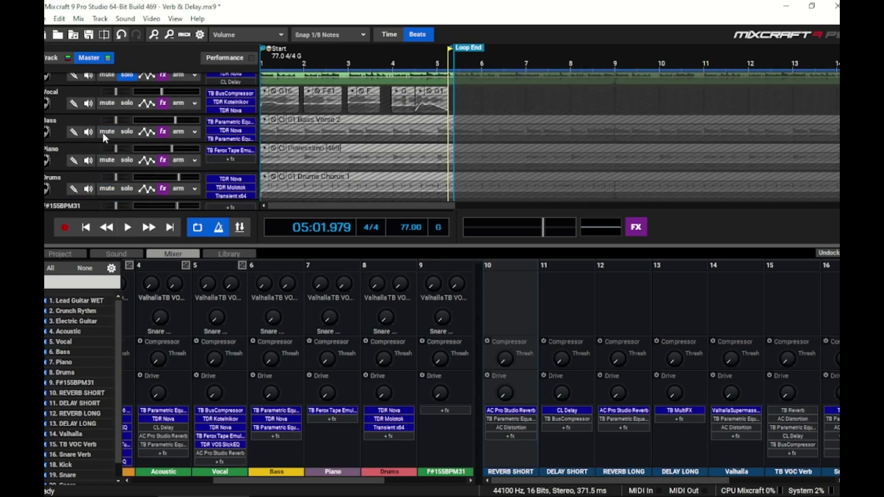
scroll(121, 171, up, 3)
click(127, 227)
scroll(163, 298, up, 3)
drag(174, 310, 178, 273)
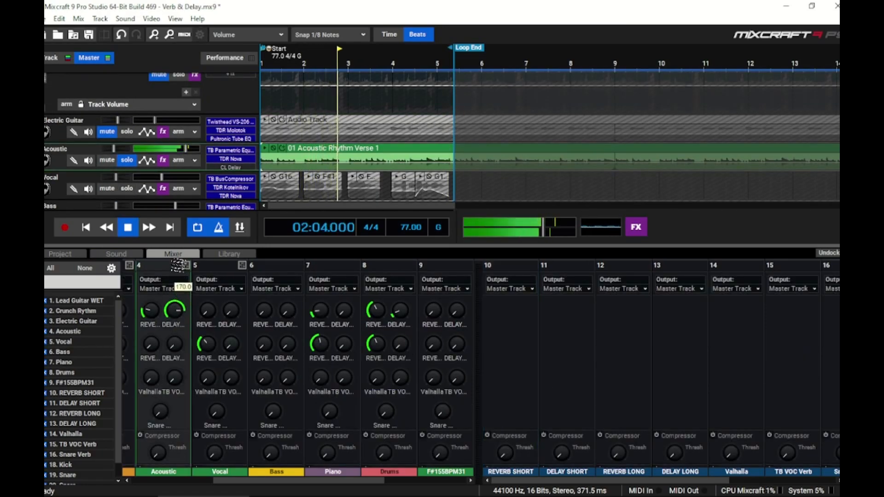
Step: Turn the Acoustic channel's delay send back down
mouse_move(174, 309)
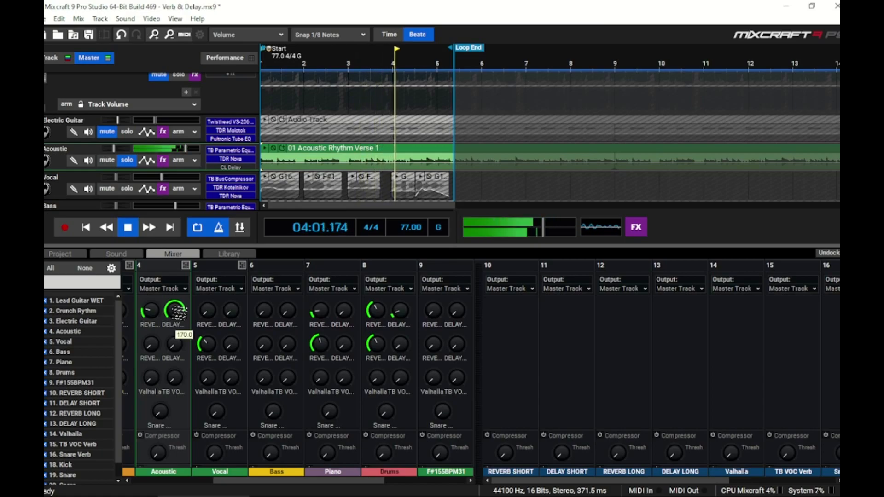
mouse_move(184, 343)
drag(184, 343, 186, 356)
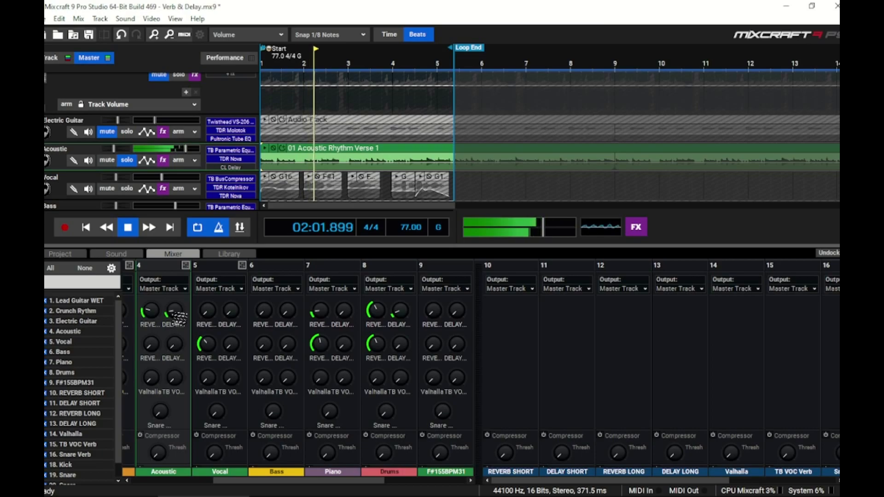
Step: Play the song and increase the reverb's Predelay, then stop playback
mouse_move(177, 312)
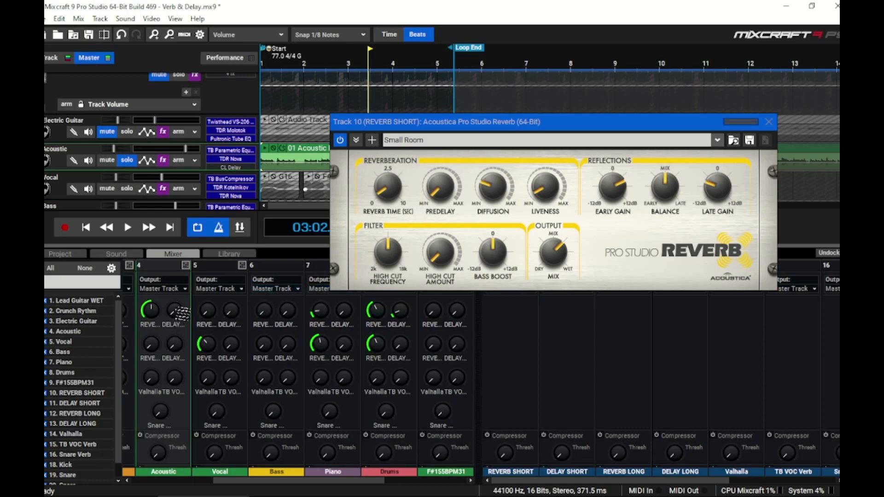
click(128, 228)
click(436, 189)
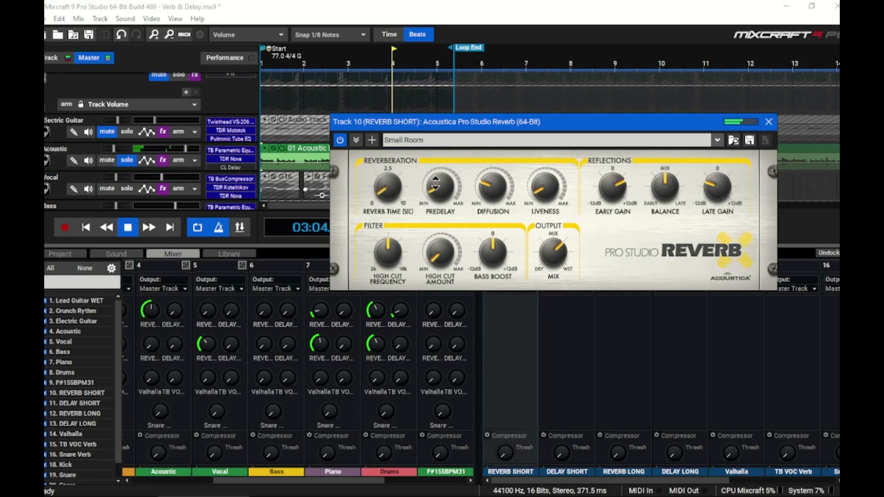
drag(435, 189, 440, 165)
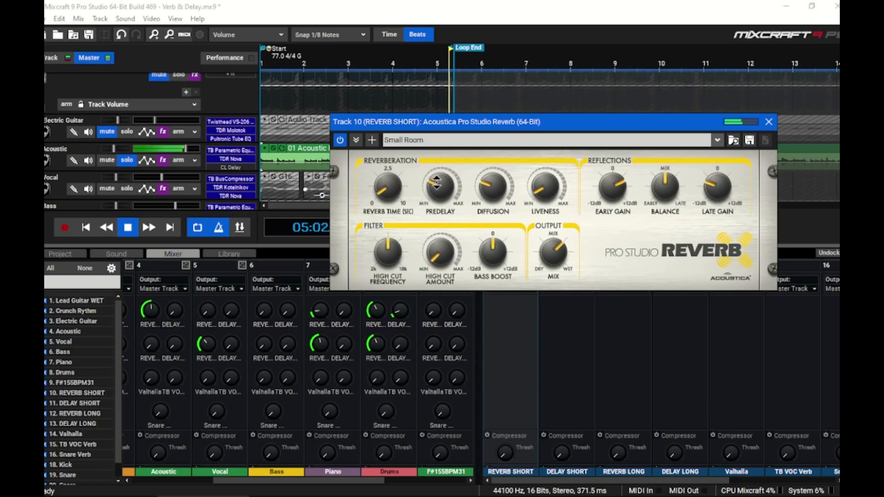
drag(441, 189, 442, 171)
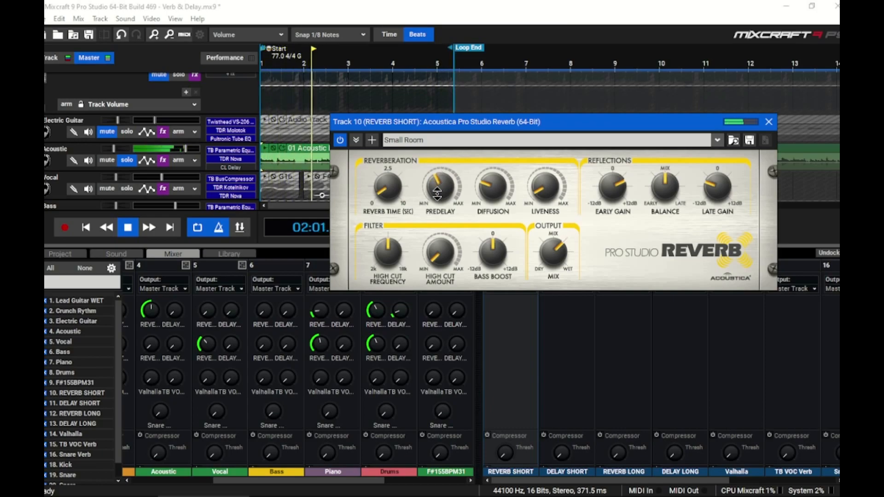
click(129, 226)
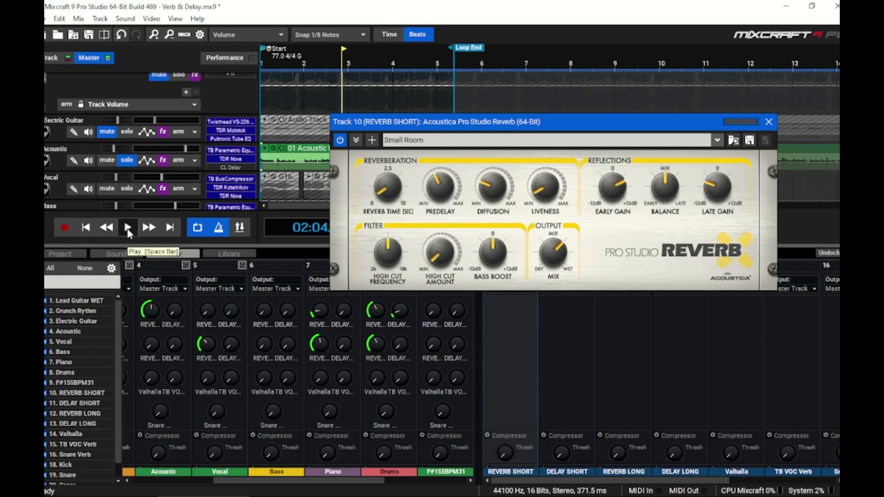
Step: Lower the Acoustic channel's reverb send during playback and close the reverb plugin window
click(128, 232)
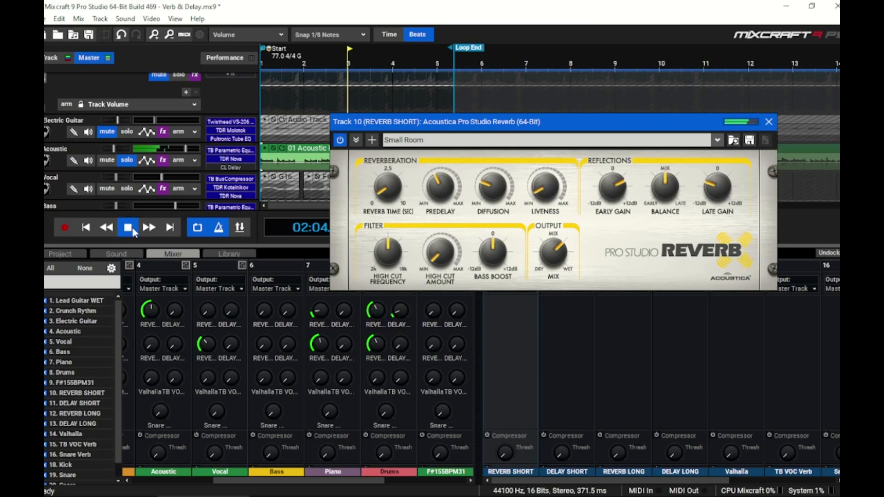
drag(155, 312, 155, 335)
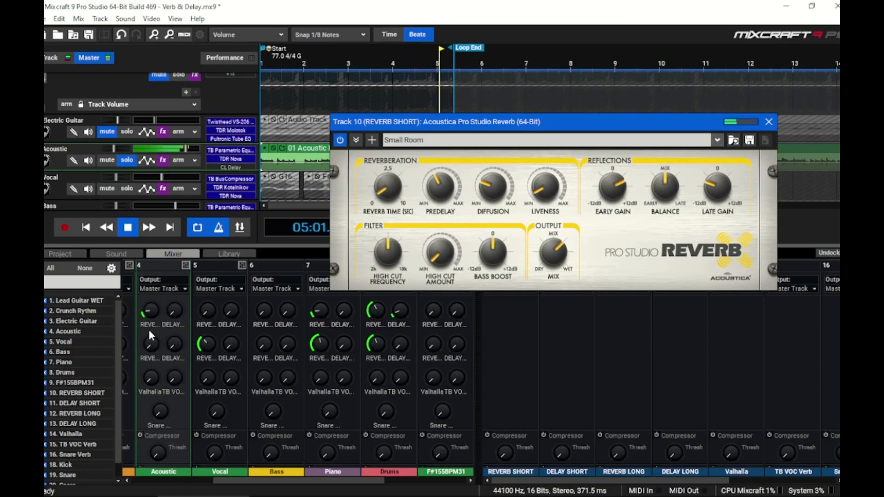
click(129, 234)
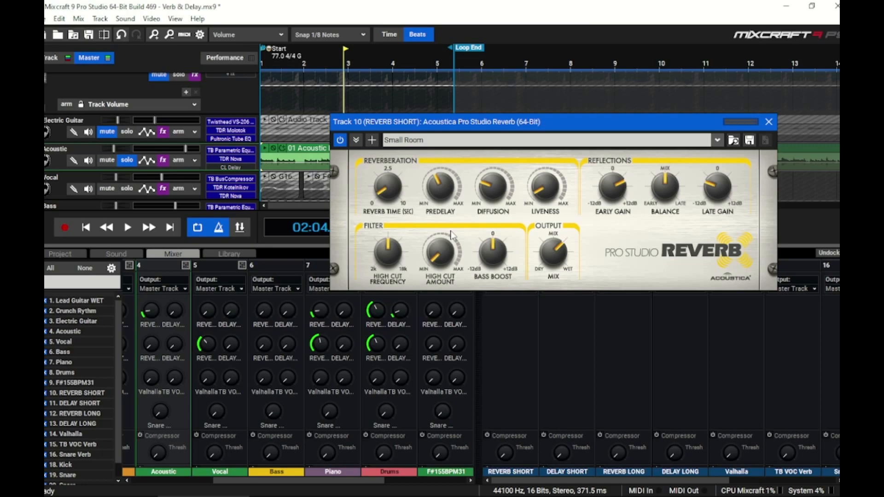
click(769, 123)
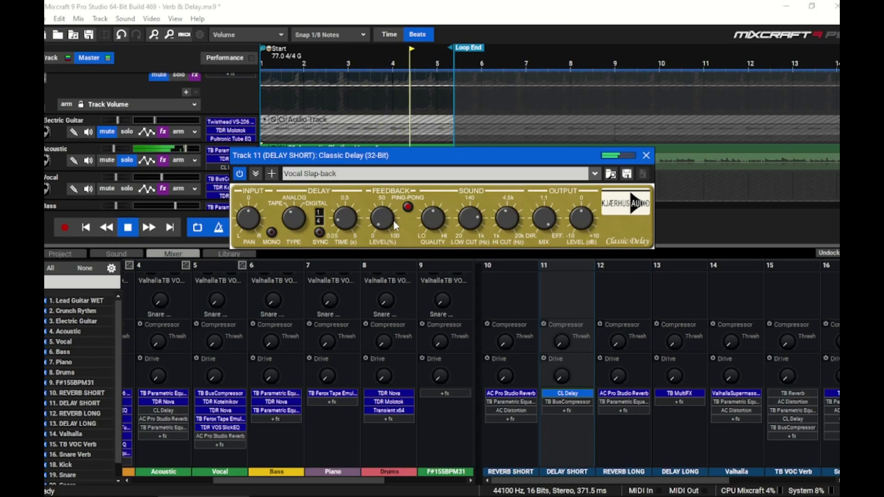
Step: Close the Classic Delay plugin window and adjust the Acoustic channel's delay send
click(646, 157)
scroll(202, 358, up, 3)
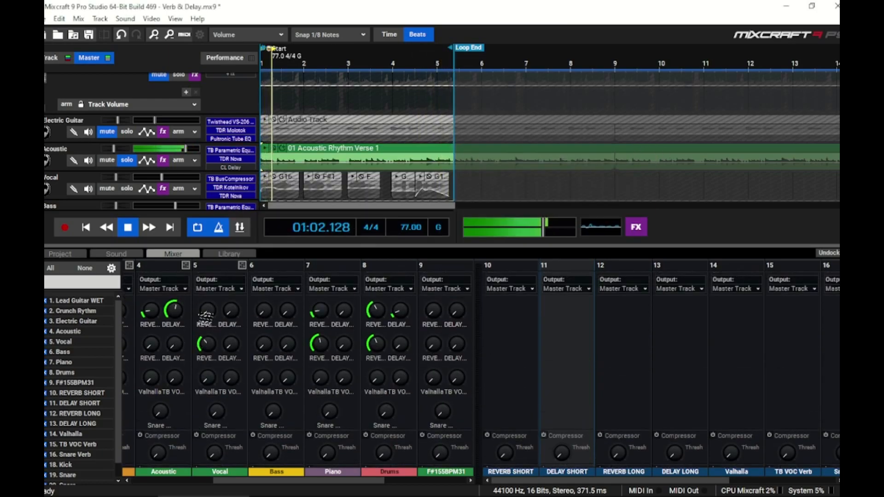
drag(183, 313, 153, 314)
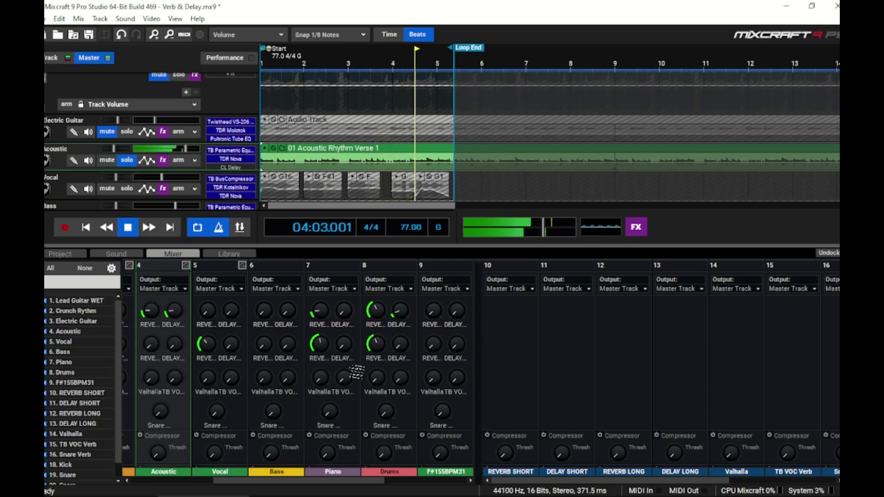
drag(341, 371, 341, 371)
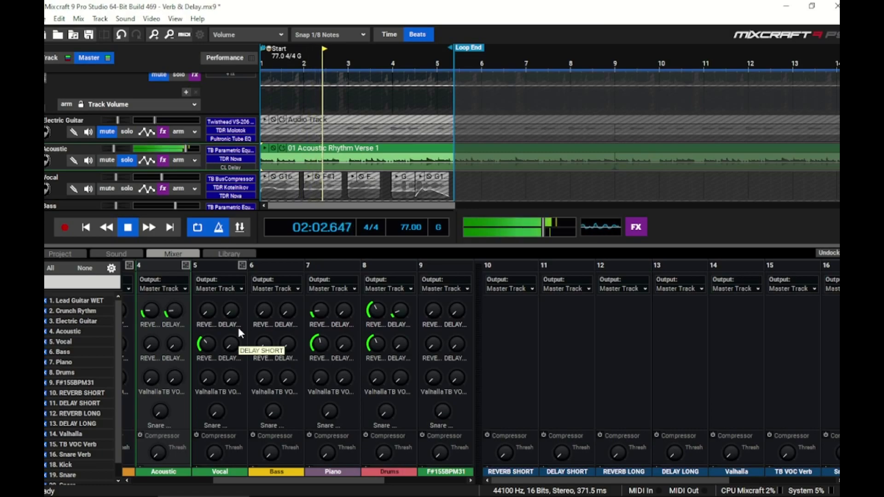
Step: Unmute the REVERB SHORT and DELAY SHORT channels to compare the wet mix against the dry one
scroll(237, 325, up, 5)
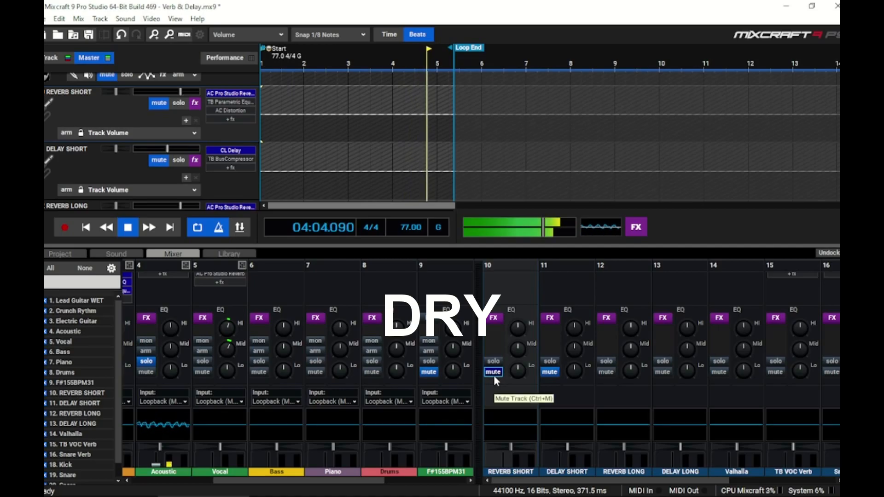
click(493, 373)
click(550, 373)
scroll(249, 361, up, 5)
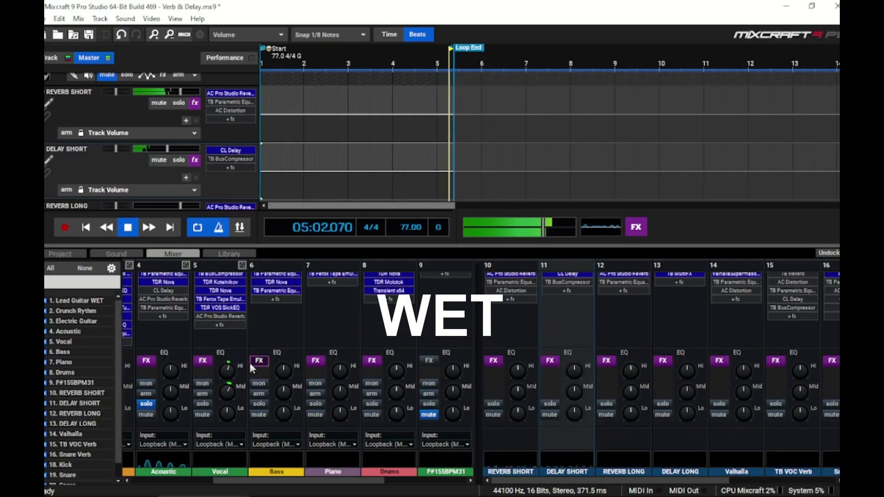
scroll(248, 360, up, 5)
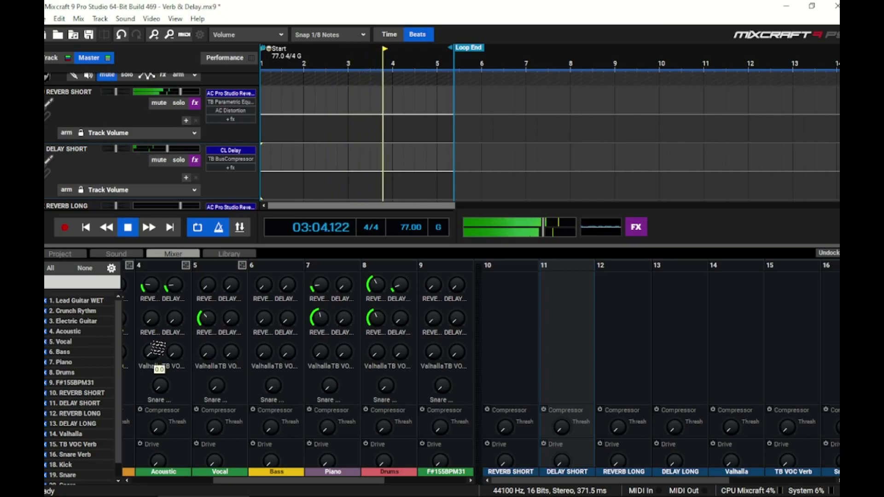
scroll(154, 352, up, 1)
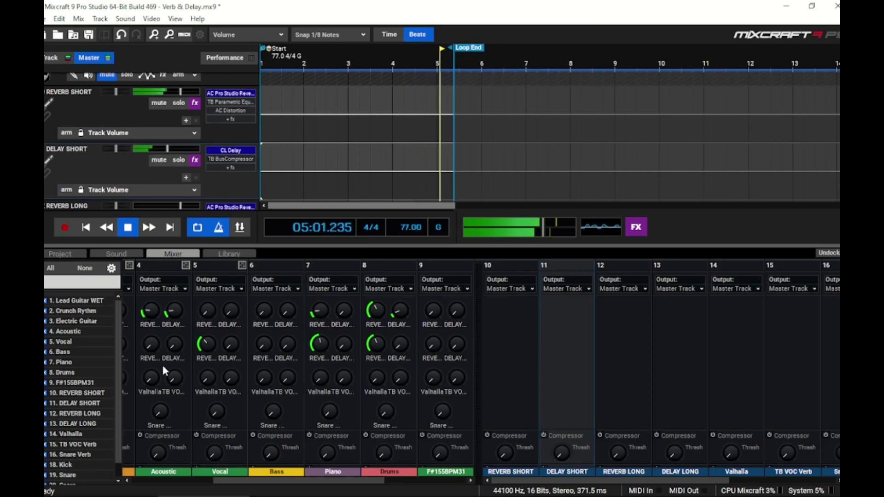
Step: Set the Acoustic channel's reverb send to about 40 during playback, then stop playback
mouse_move(151, 346)
mouse_down()
mouse_move(153, 328)
mouse_move(152, 348)
mouse_up()
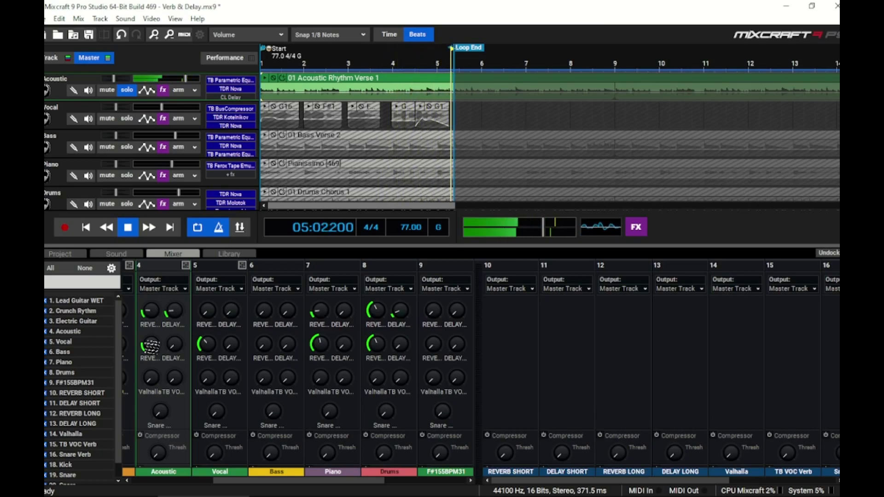
mouse_move(151, 346)
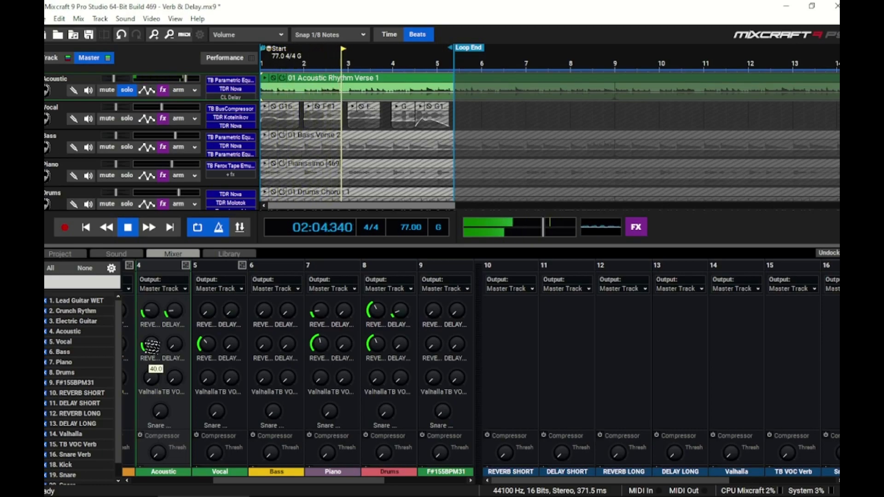
key(space)
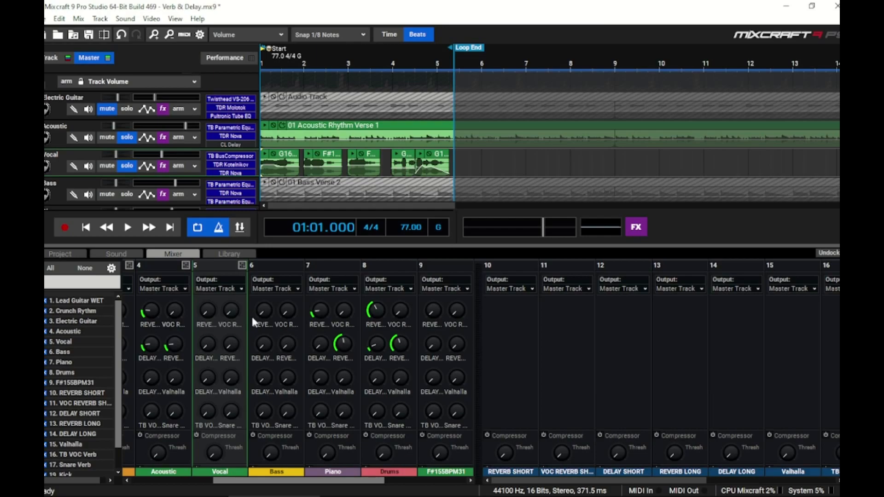
Step: Raise the Vocal channel's VOC REVERB SHORT send while the song plays, then stop playback
key(space)
drag(231, 312, 231, 291)
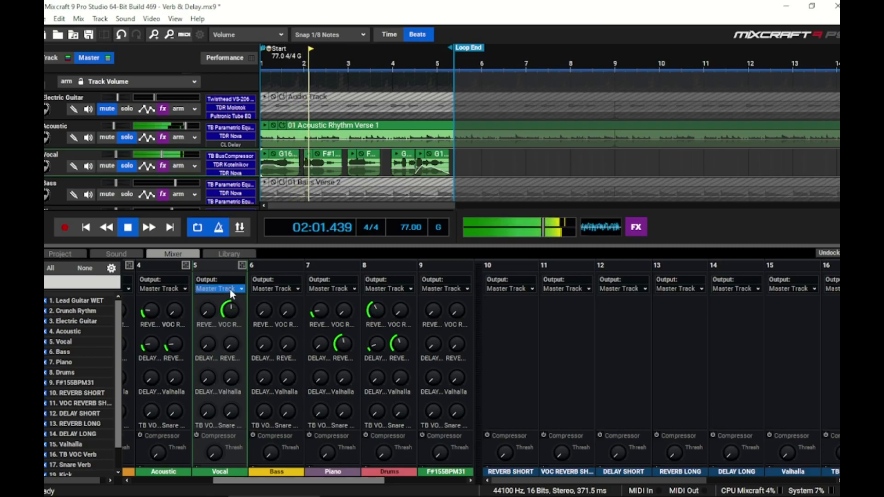
key(space)
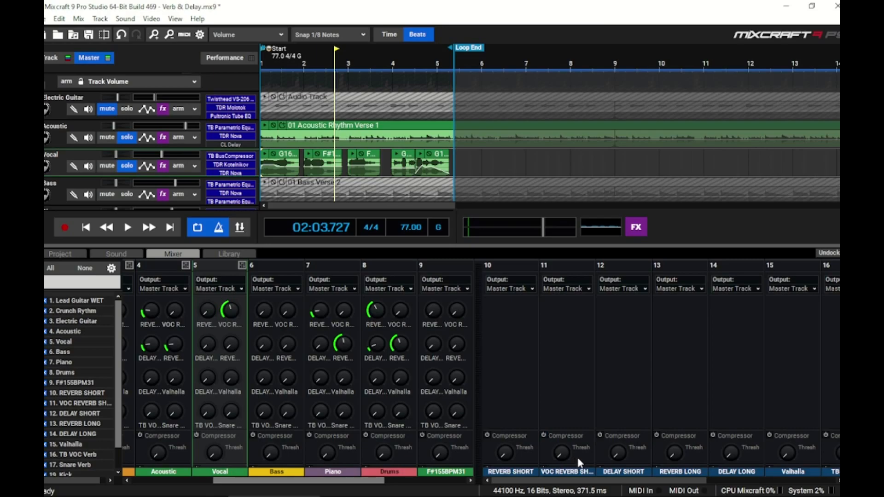
Step: Open the VOC REVERB SHORT reverb plugin and lower its Predelay, then play and stop to listen
scroll(574, 449, down, 3)
click(567, 410)
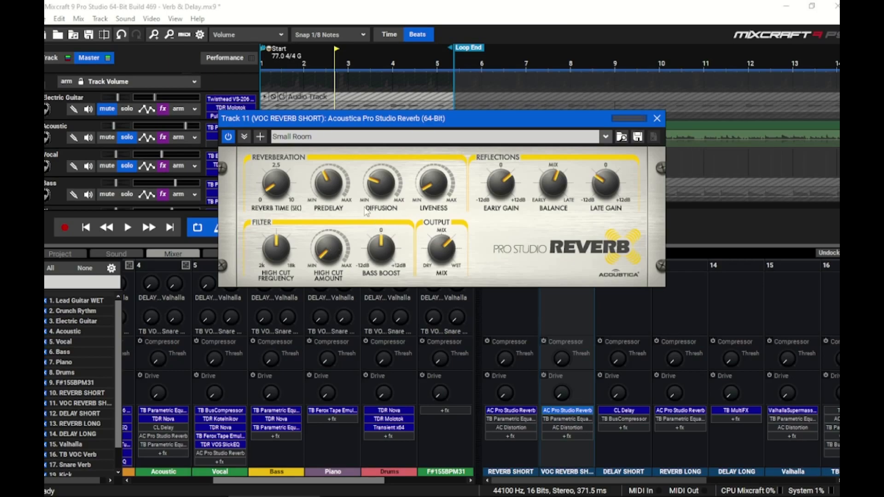
drag(340, 192, 336, 226)
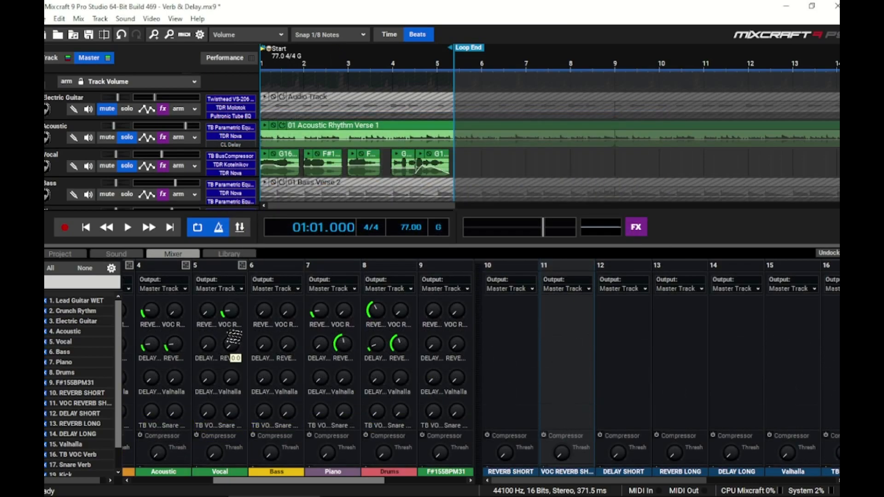
key(space)
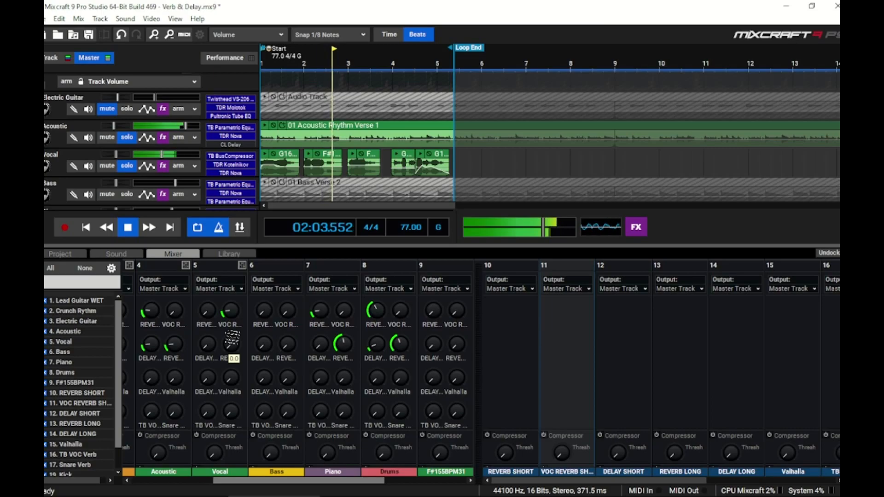
key(space)
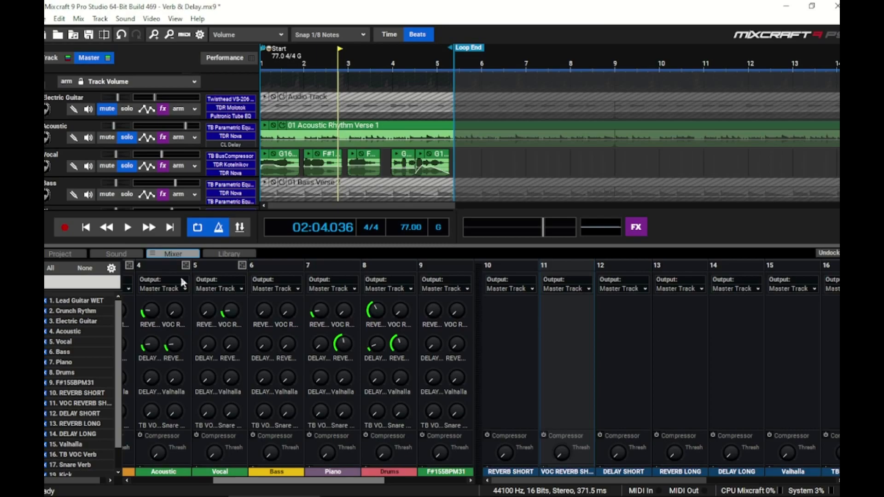
Step: Open the VOC REVERB SHORT effect list and add a Classic Delay with the Vocal Slap-back preset
scroll(532, 395, down, 3)
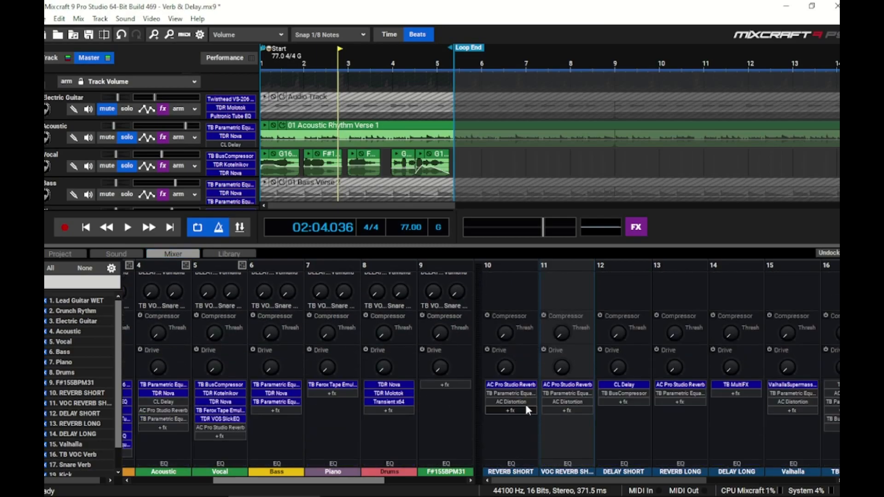
click(574, 399)
drag(425, 249, 426, 188)
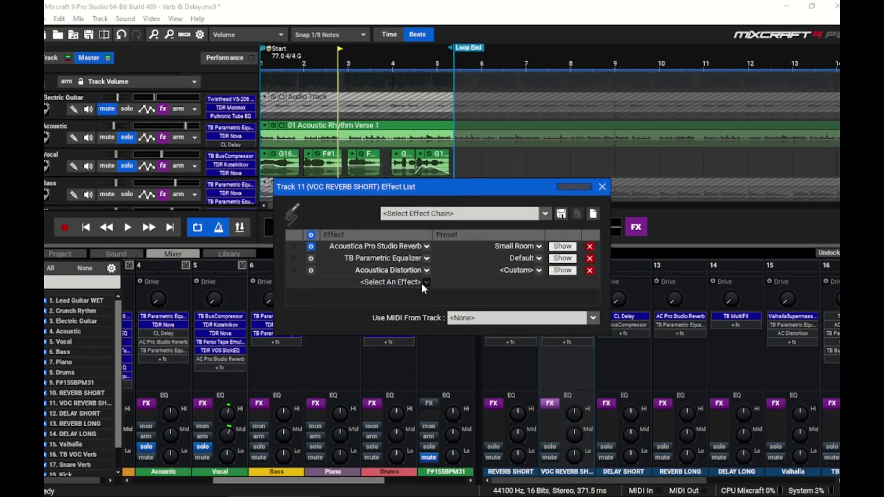
click(422, 284)
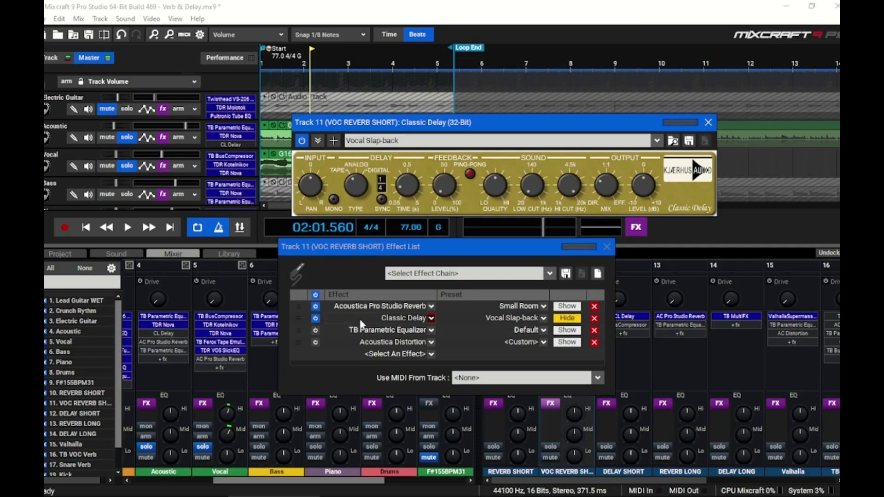
Step: Toggle the Classic Delay off and on during playback to compare, leaving it enabled
click(315, 318)
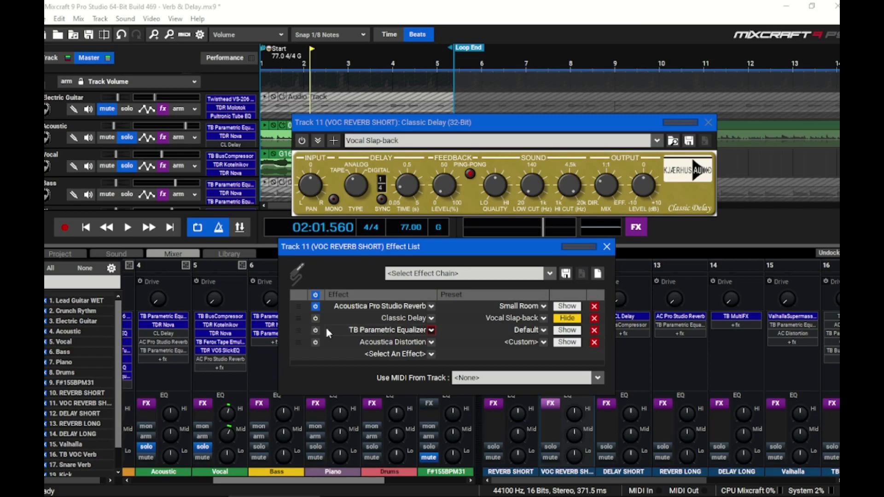
key(space)
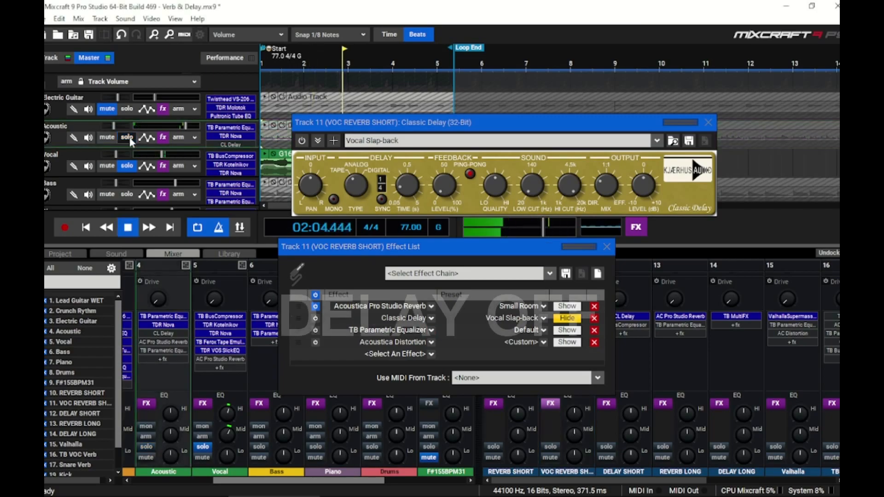
click(315, 319)
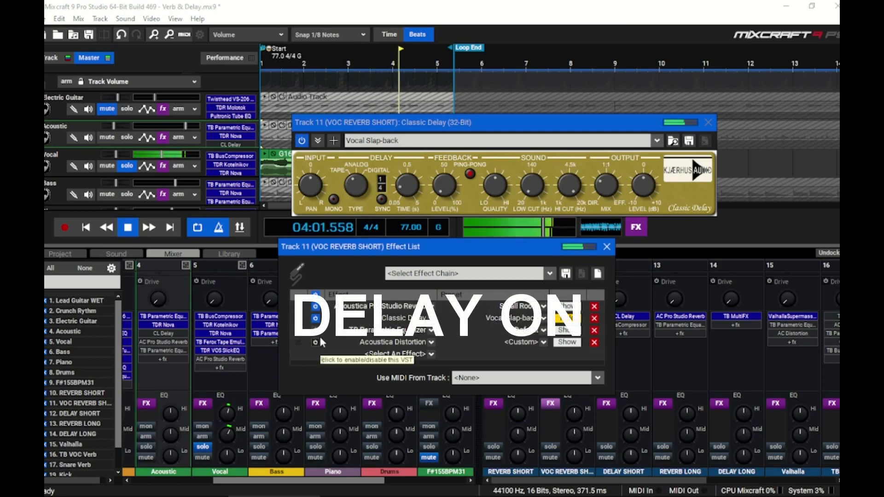
click(315, 320)
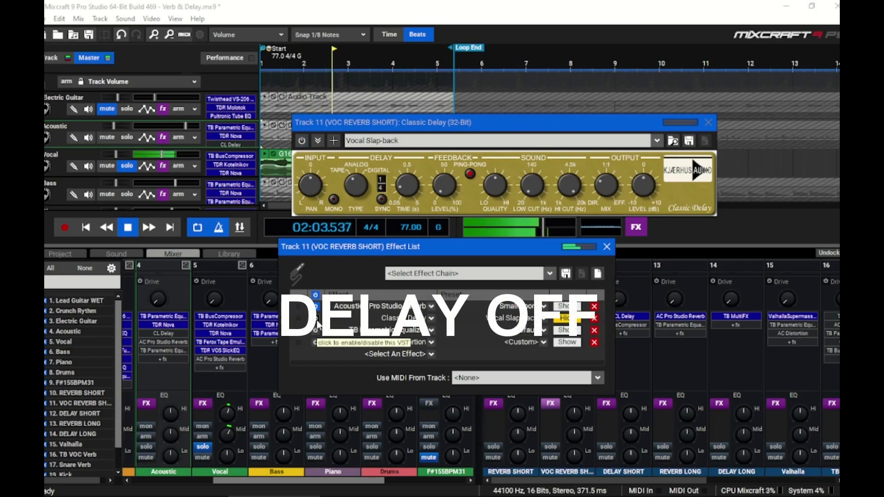
click(316, 319)
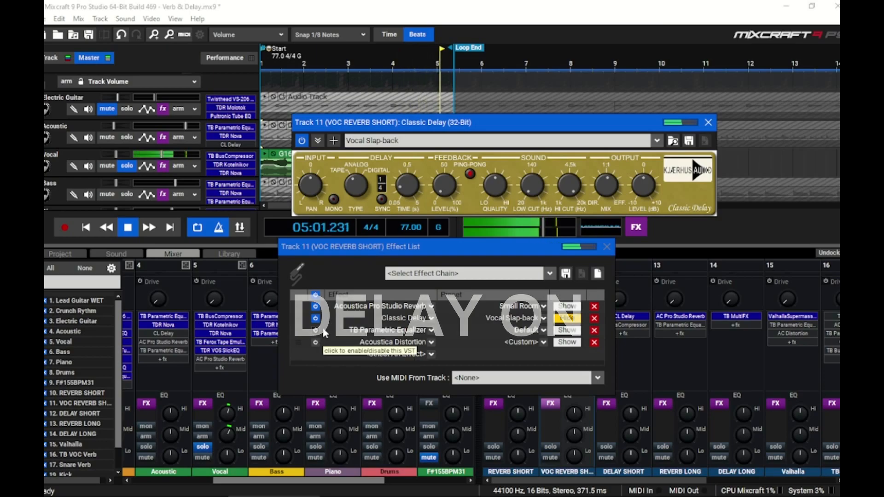
key(space)
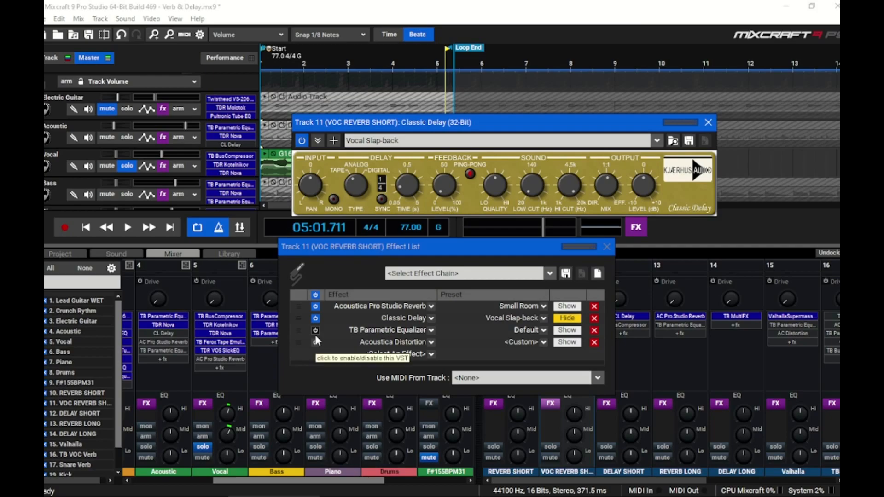
Step: Toggle the TB Parametric Equalizer off and on during playback to compare its effect
click(315, 331)
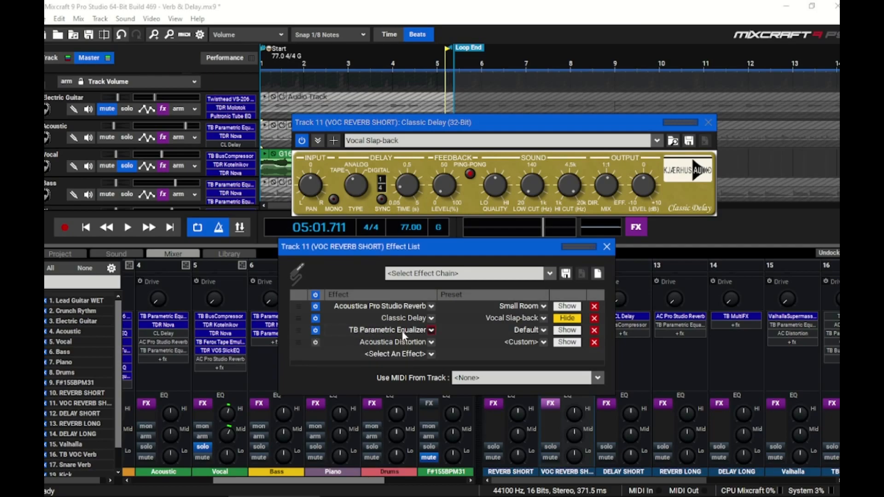
click(567, 330)
click(127, 227)
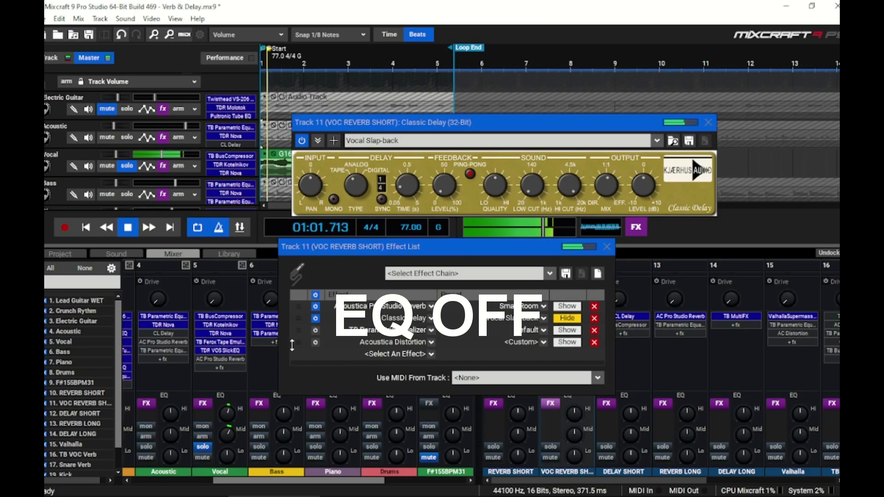
click(316, 331)
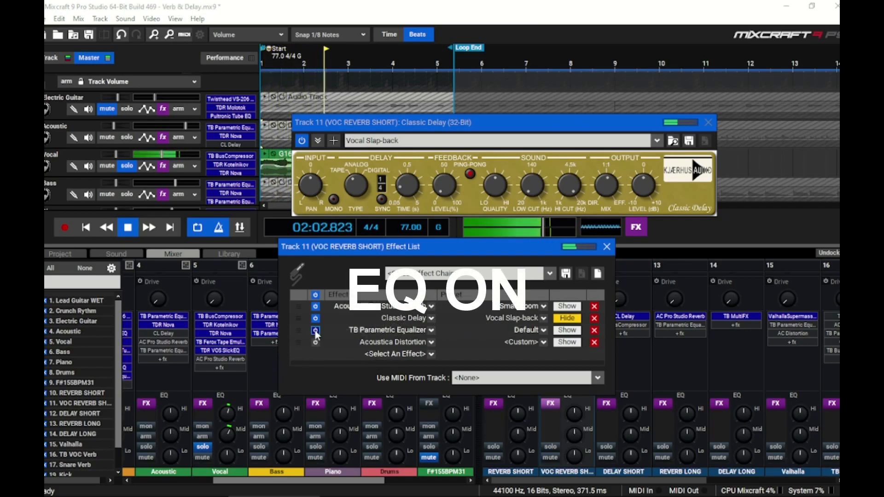
key(space)
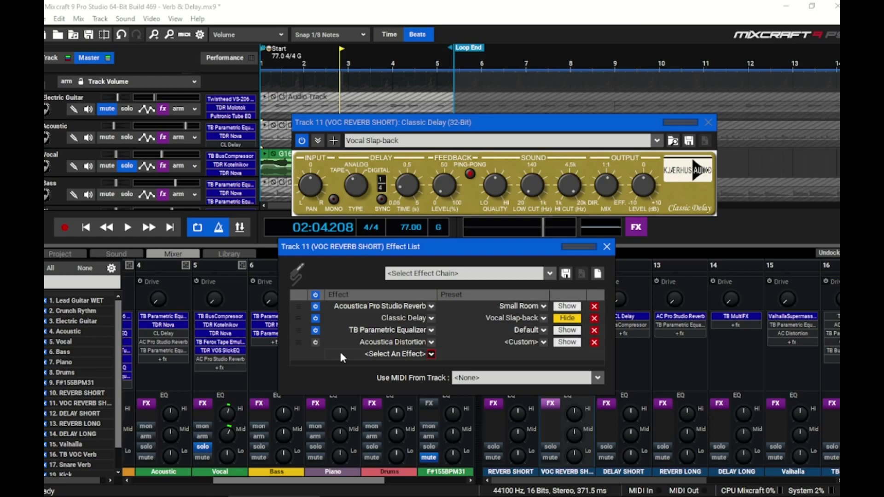
Step: Open the TB Parametric Equalizer and boost its high-shelf band near 11589 Hz while auditioning playback
click(566, 330)
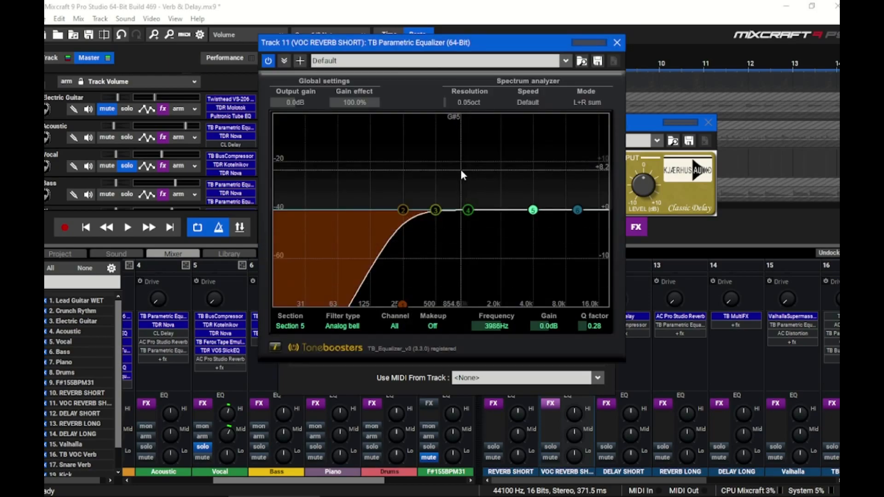
click(128, 228)
mouse_move(578, 211)
mouse_down()
mouse_move(556, 272)
mouse_move(540, 285)
mouse_move(547, 223)
mouse_move(567, 253)
mouse_move(564, 227)
mouse_move(584, 196)
mouse_up()
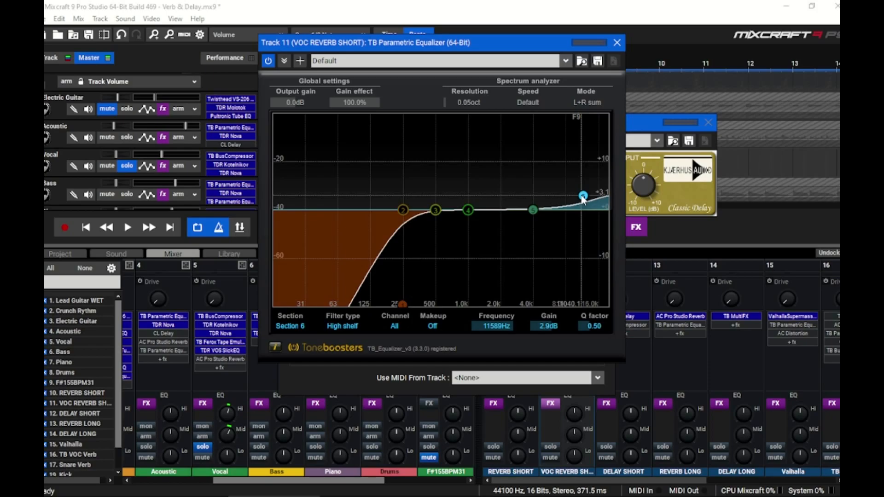
click(127, 227)
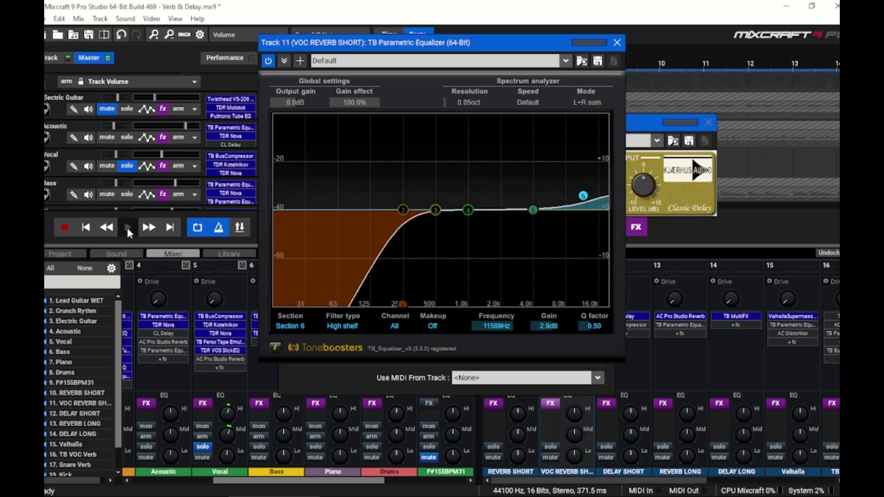
drag(583, 196, 584, 164)
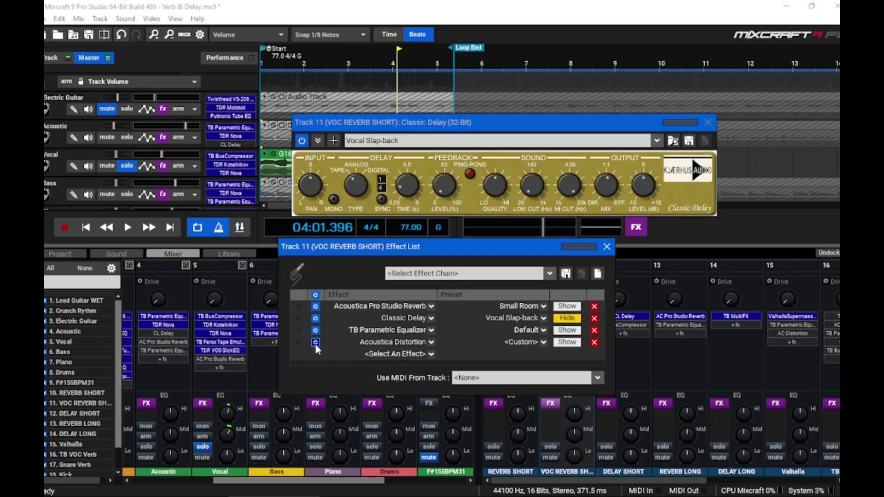
Step: Play from the start and toggle the Acoustica Distortion off and on to compare
key(Home)
key(space)
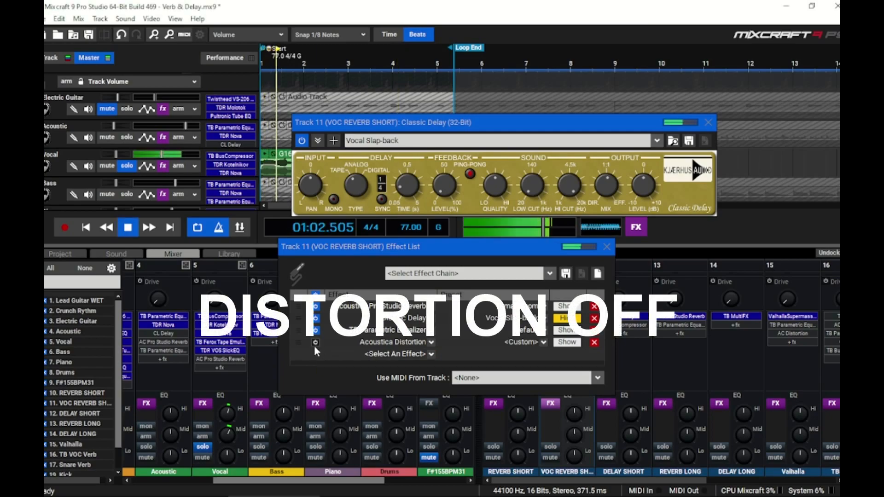
click(316, 343)
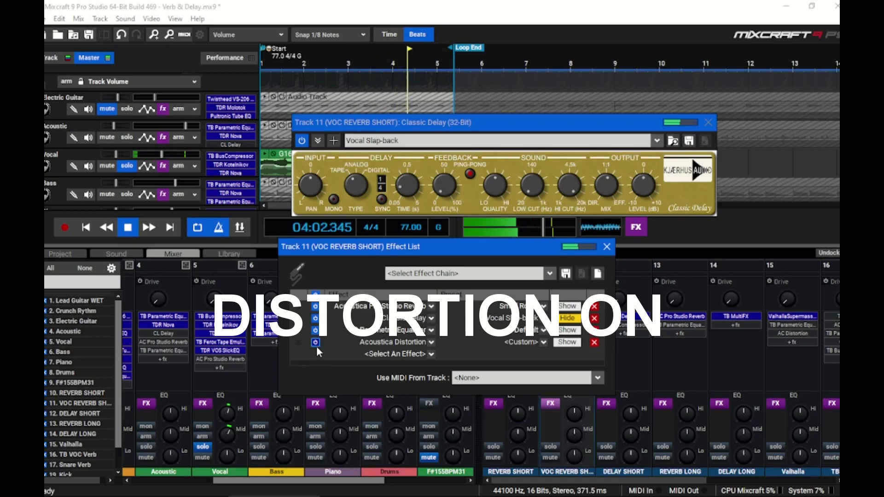
key(space)
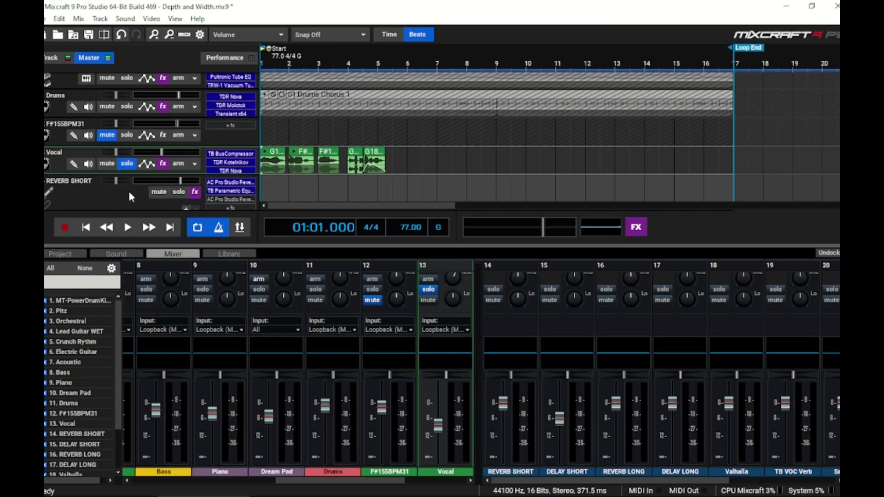
Step: Play the Depth and Width project briefly and stop playback
key(space)
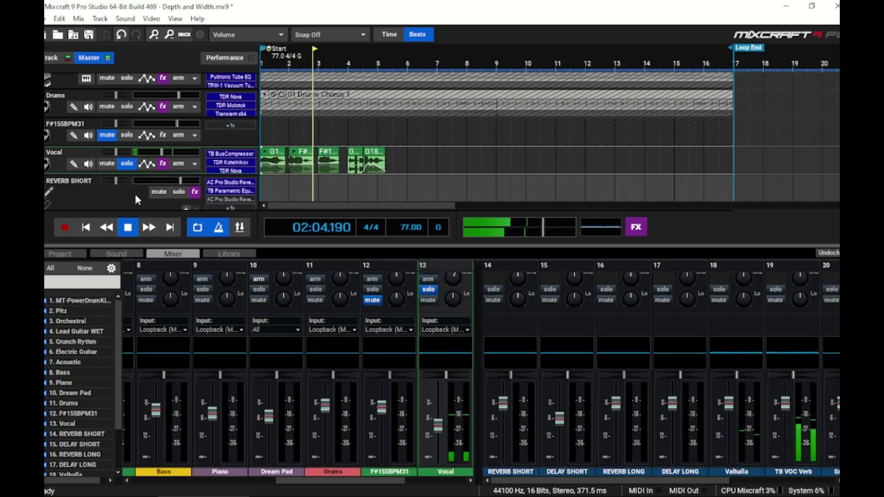
key(space)
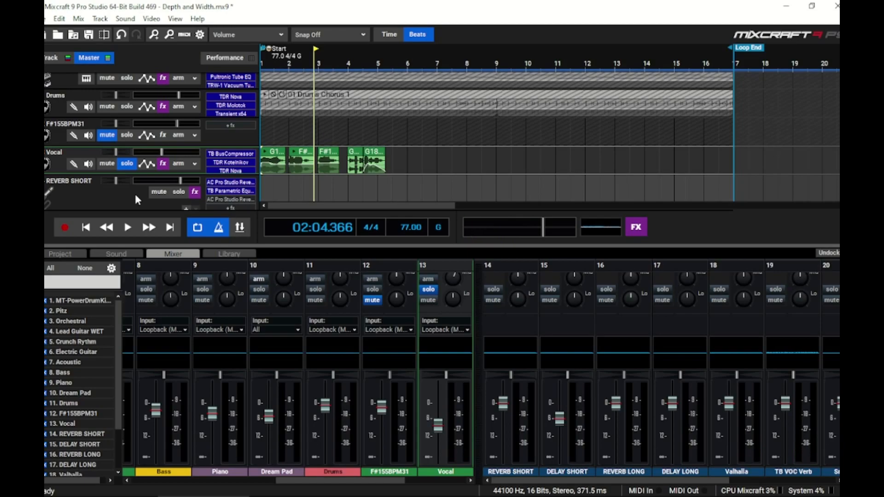